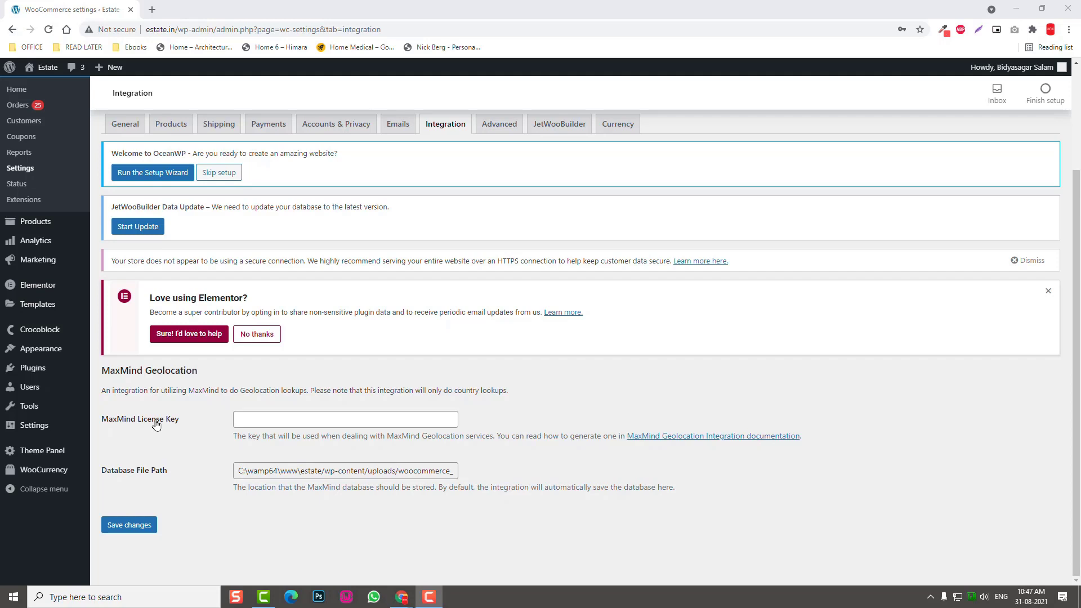
Open the MaxMind Geolocation Integration documentation in a new tab and follow its MaxMind Geolocation link to GeoLite2.
middle_click(683, 438)
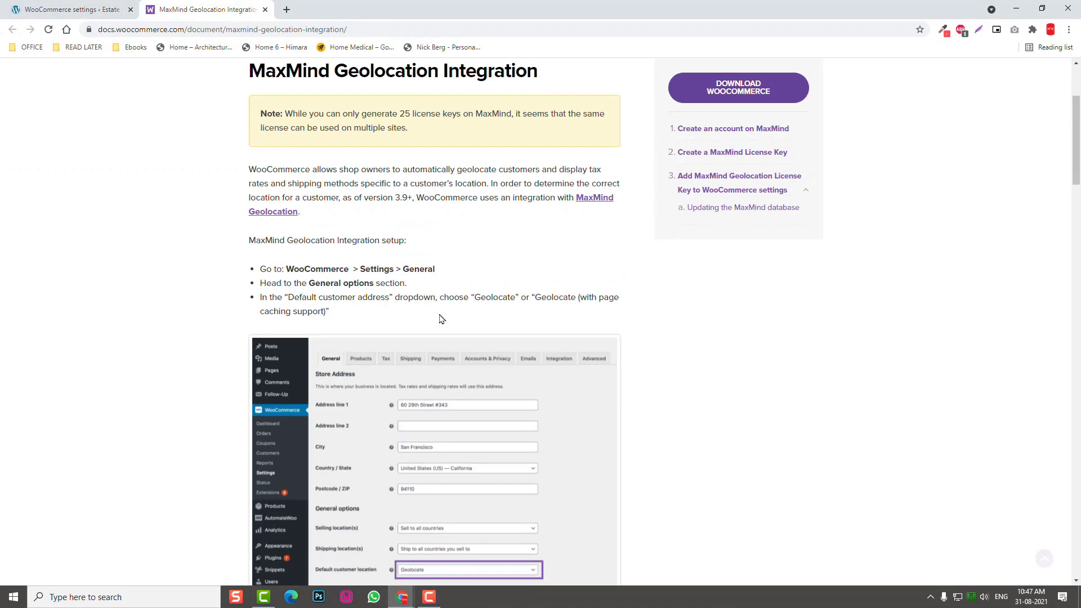
scroll(441, 319, "up", 2)
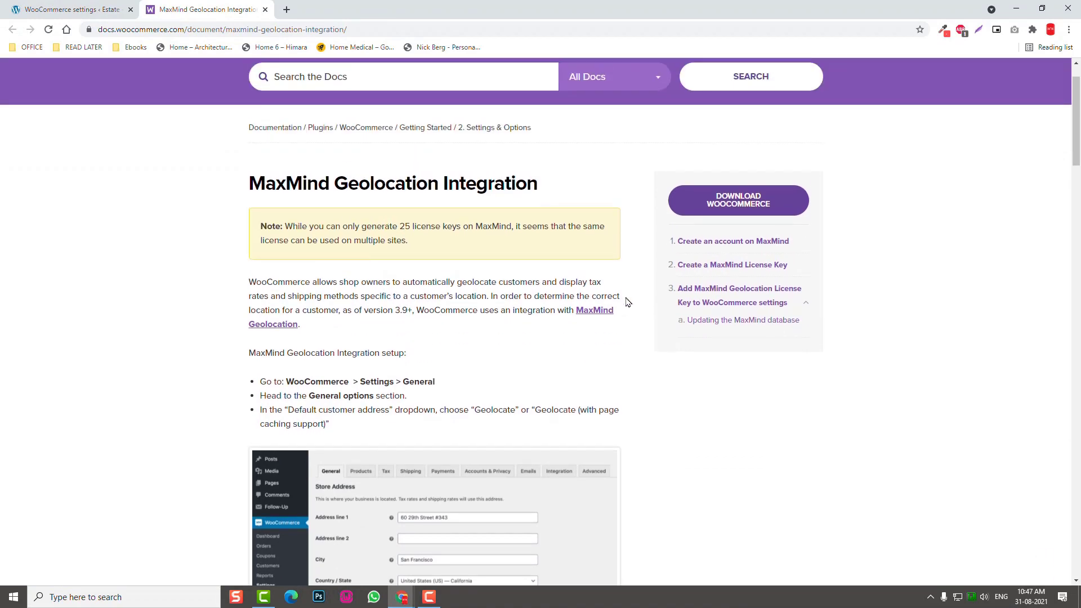
left_click(594, 314)
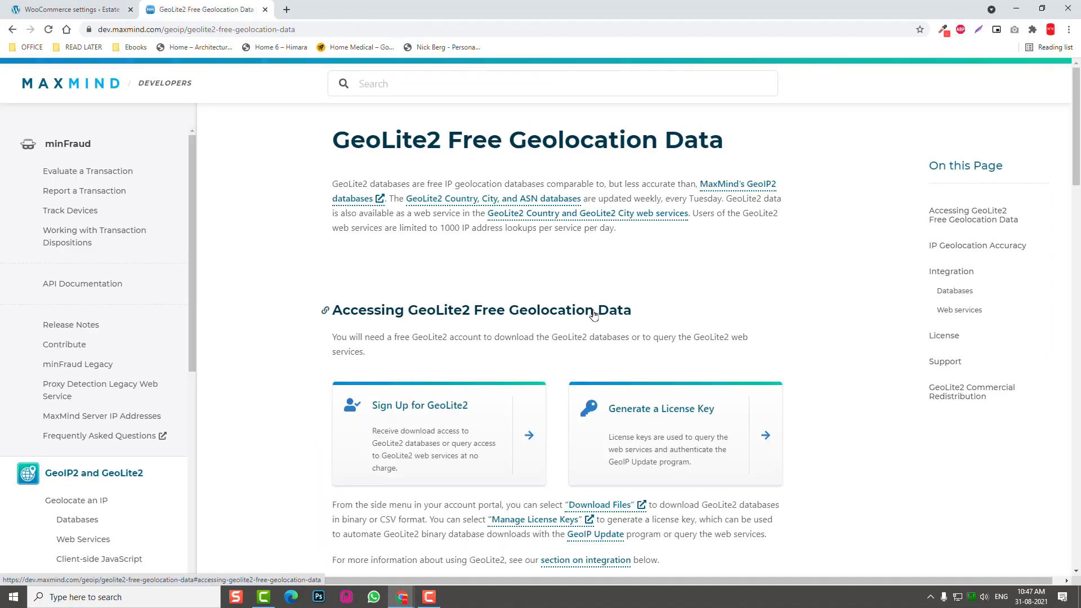
scroll(593, 313, "down", 2)
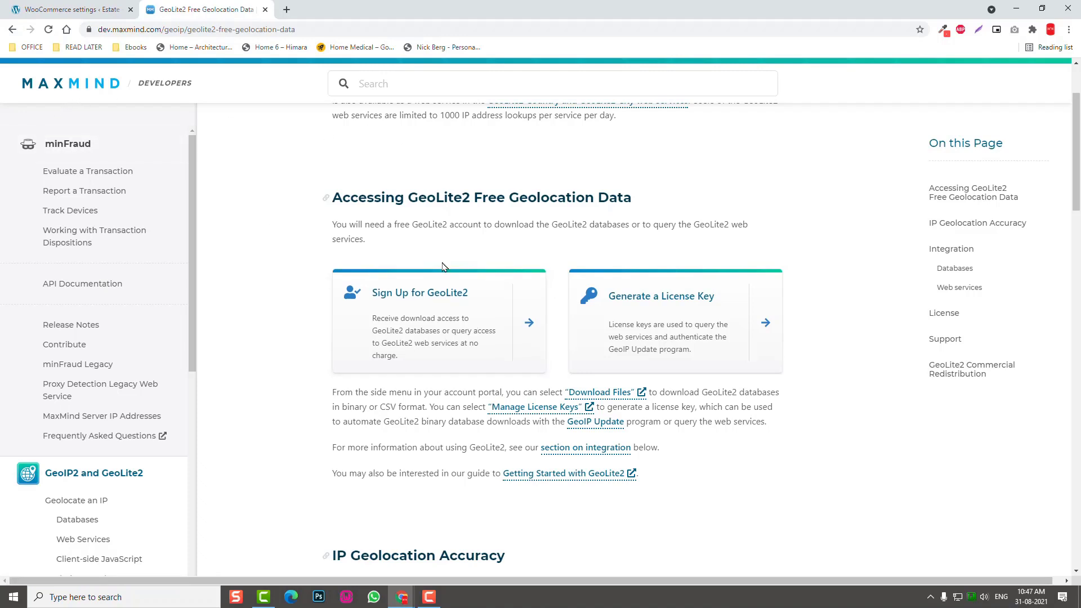
Open the GeoLite2 sign-up form in a new tab and enter the full name and company name.
right_click(430, 289)
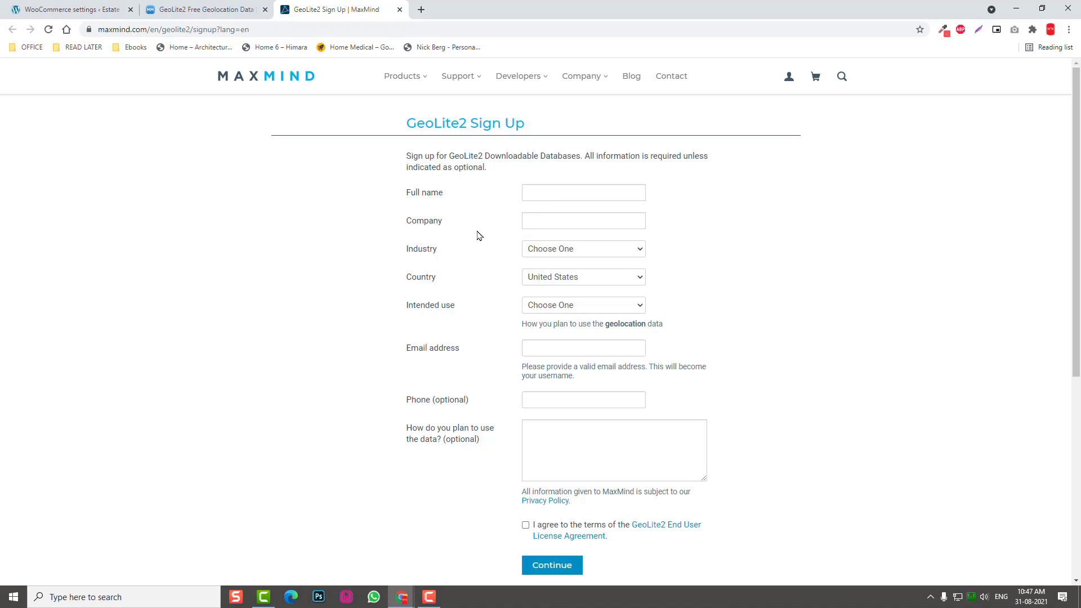
scroll(559, 325, "down", 1)
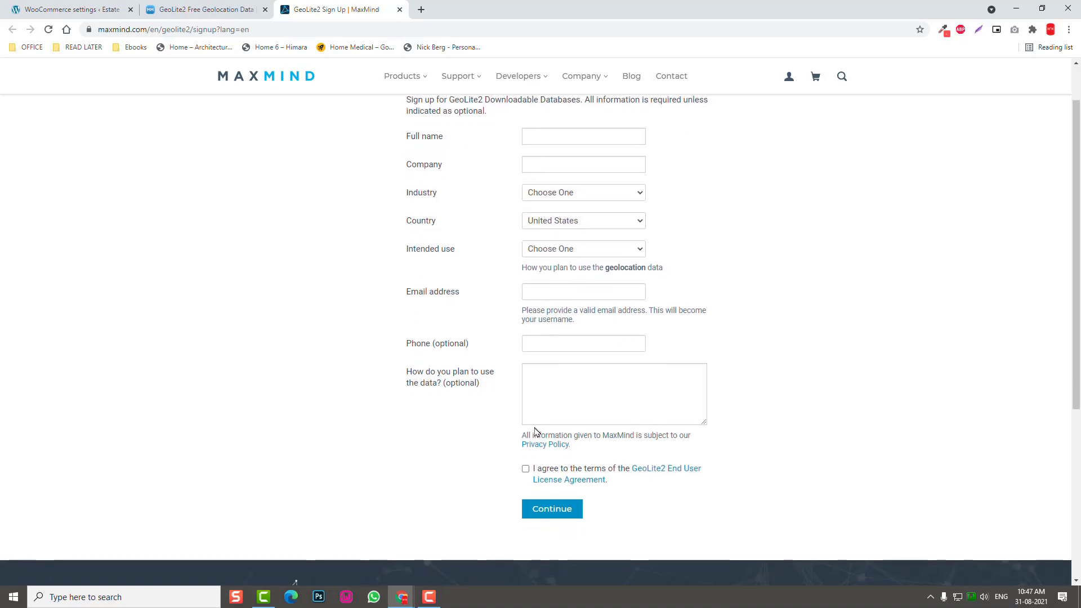
left_click(557, 136)
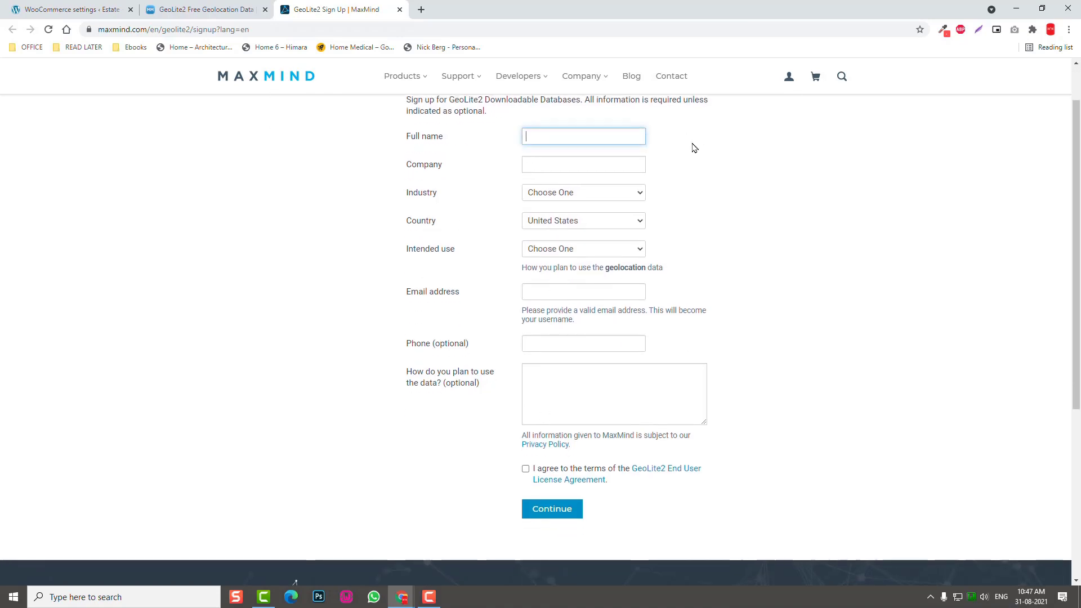
key("Tab")
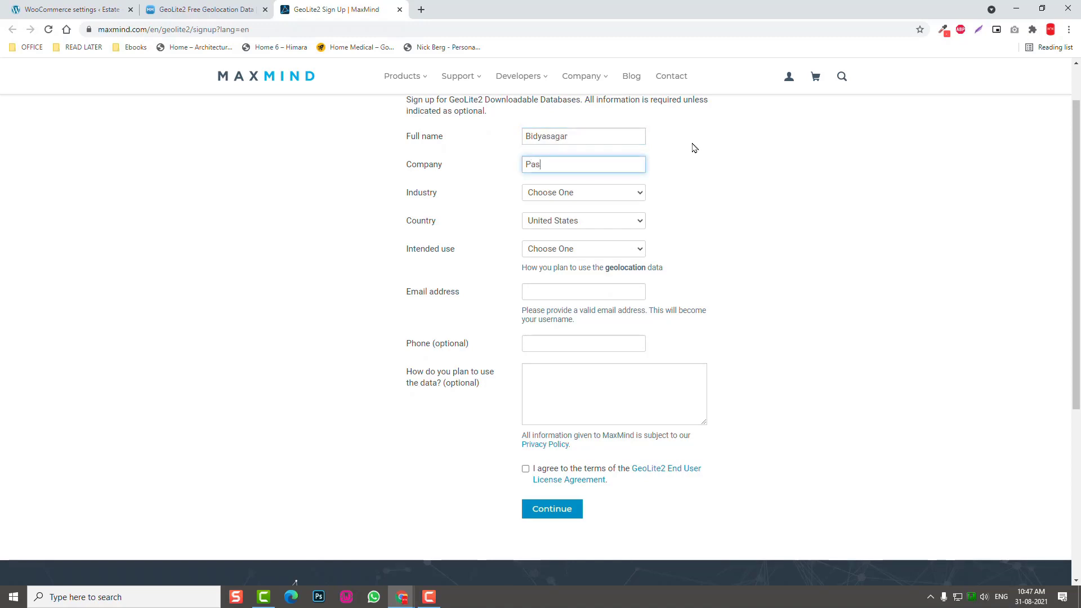
Set the industry on the sign-up form to eCommerce.
left_click(563, 191)
key("e")
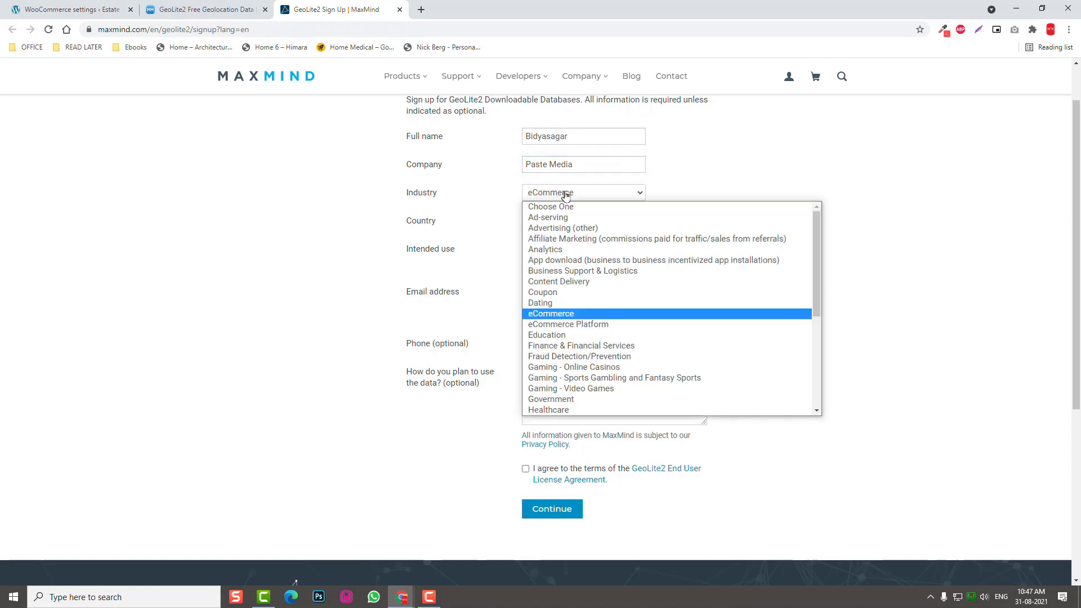
left_click(560, 315)
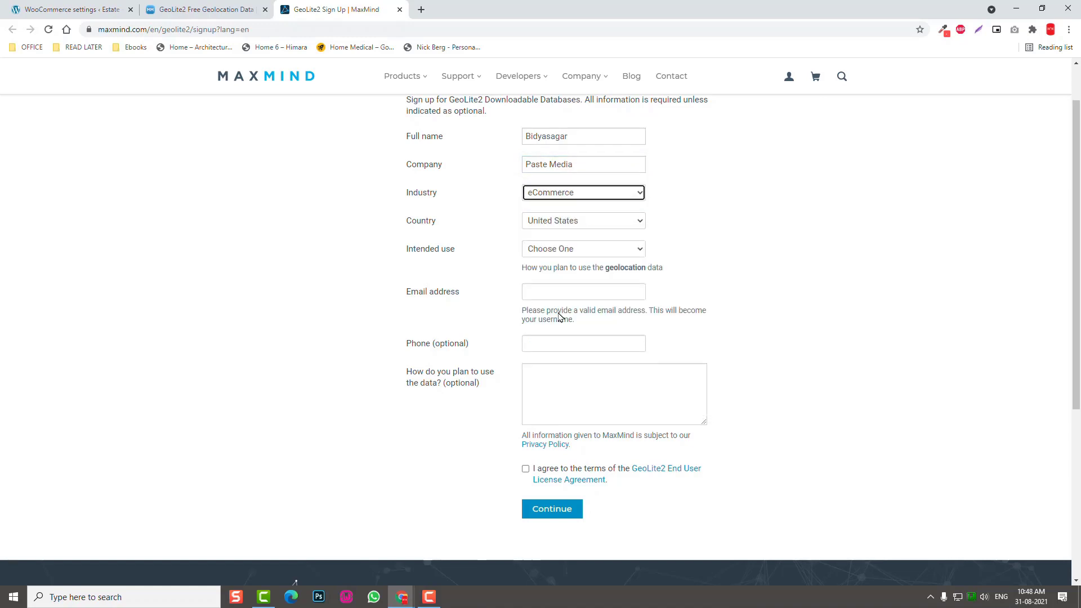
left_click(568, 197)
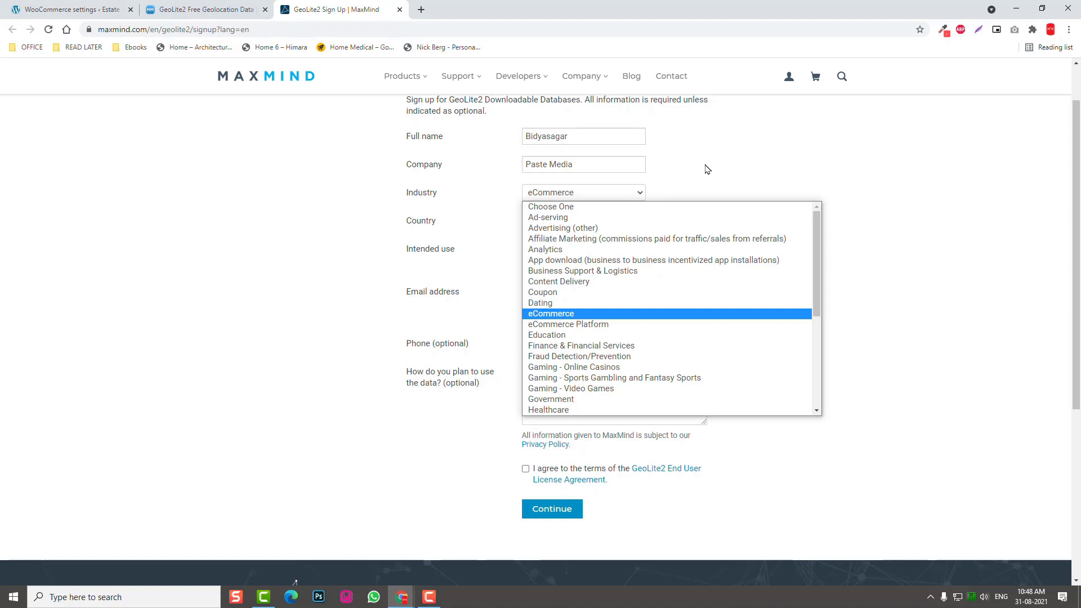
key("f")
key("c")
key("d")
key("a")
key("f")
key("c")
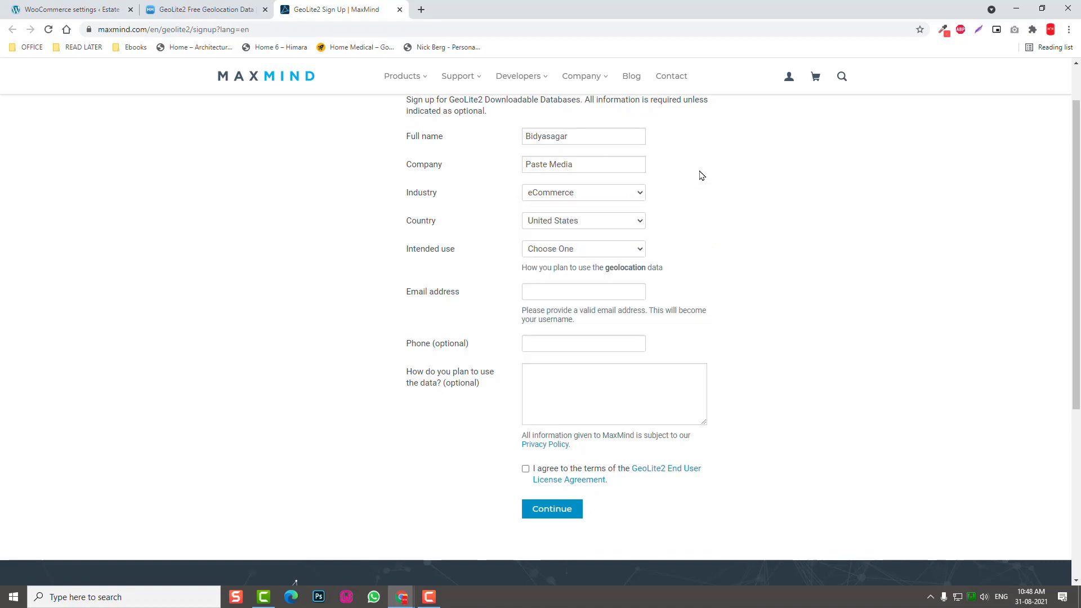
key("Escape")
Choose India as the country and Personalizing web content as the intended use.
left_click(558, 224)
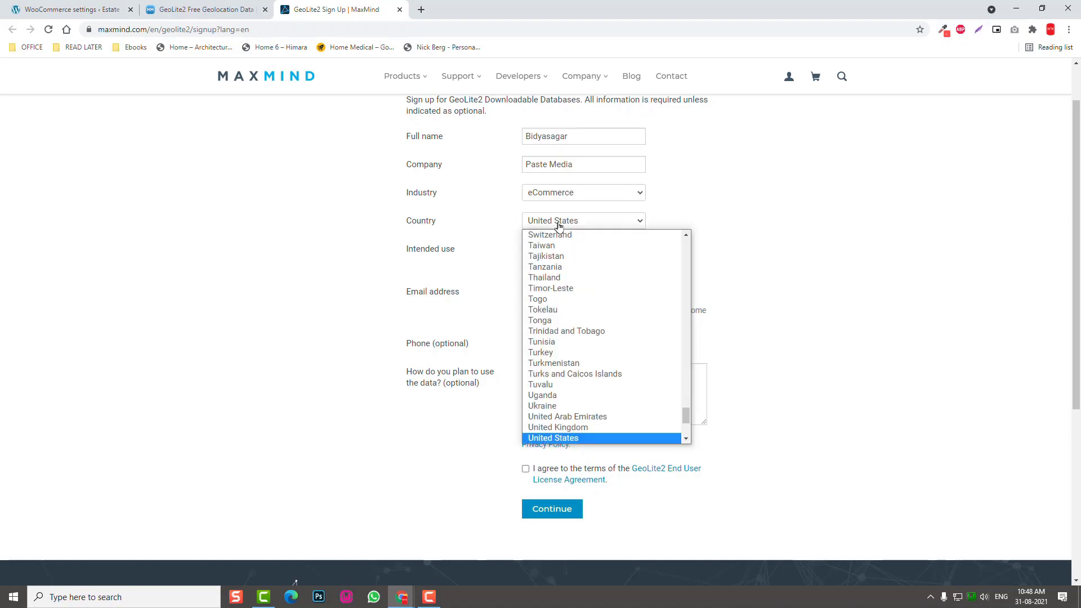
type("in")
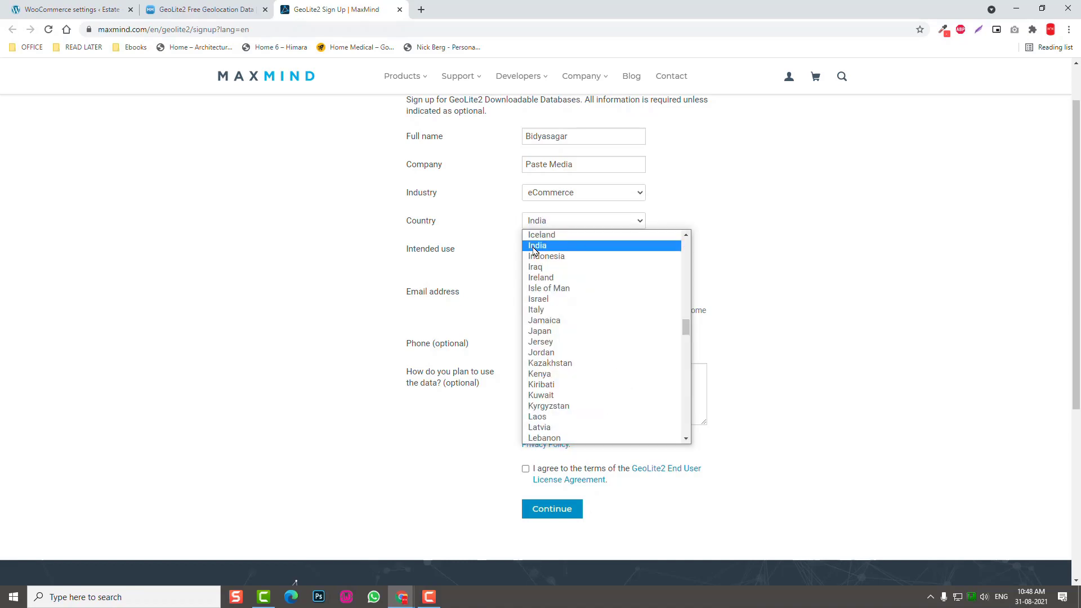
left_click(535, 247)
left_click(588, 250)
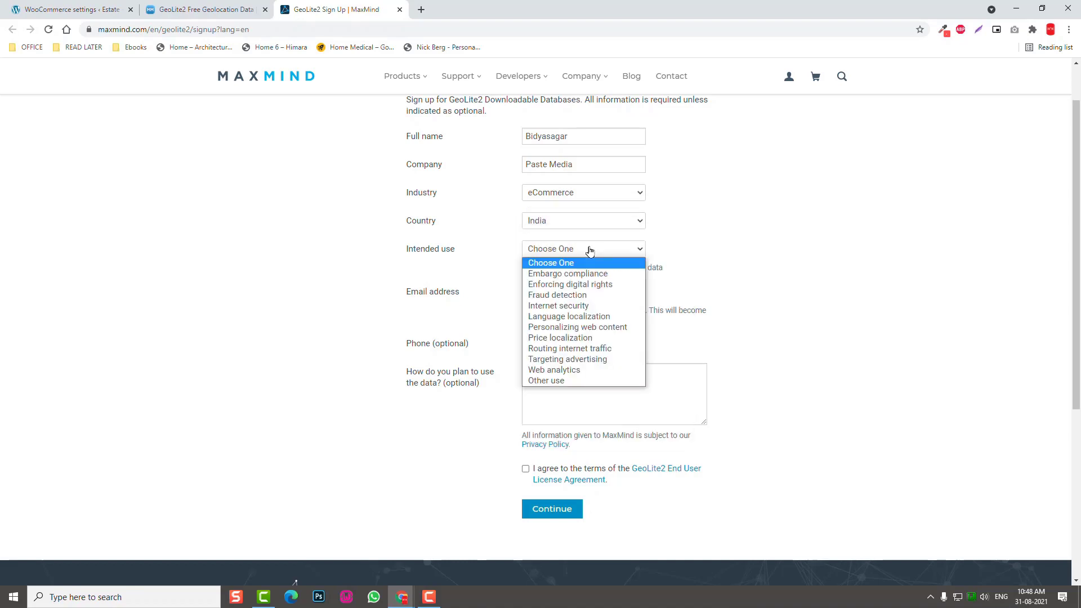
left_click(609, 328)
Enter the contact e-mail address, accept the GeoLite2 licence terms, and submit the sign-up.
left_click(556, 294)
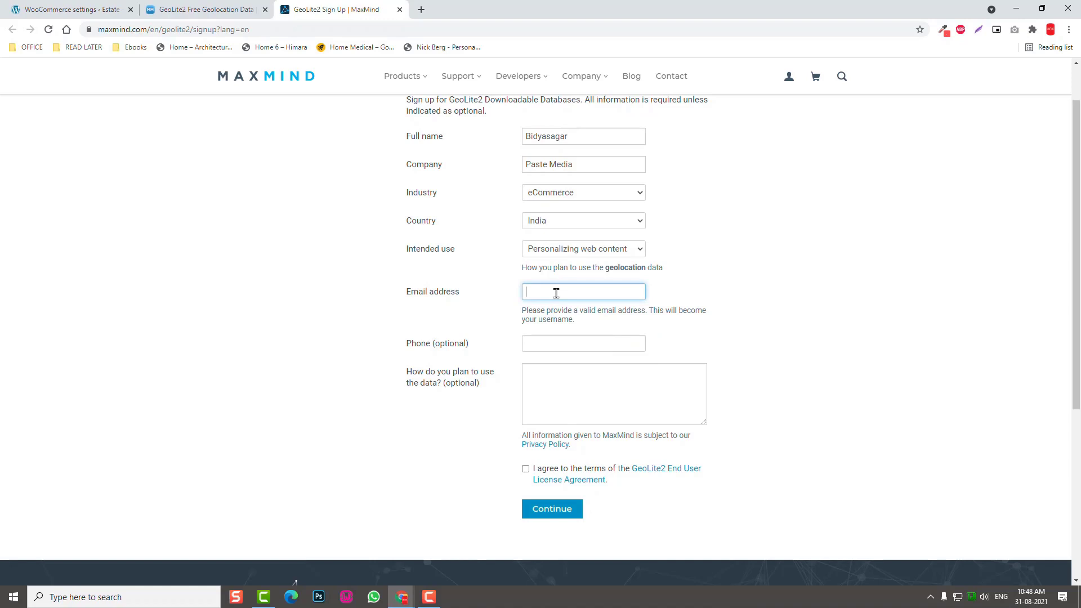
left_click(525, 468)
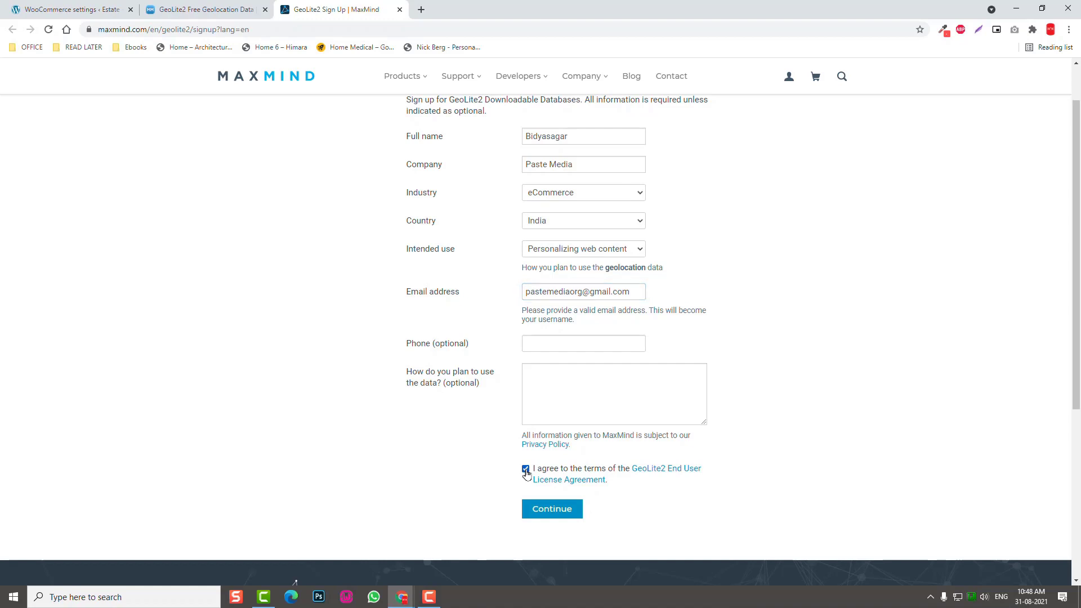
left_click(569, 514)
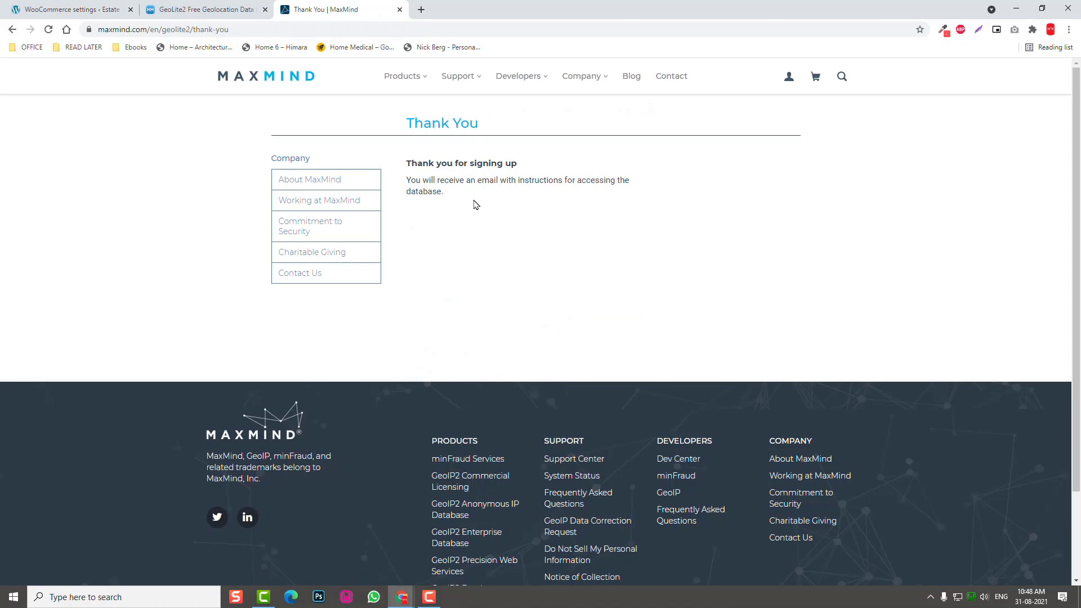
From the GeoLite2 page, open Generate a License Key in a new tab, landing on MaxMind's login page.
left_click_drag(424, 180, 624, 180)
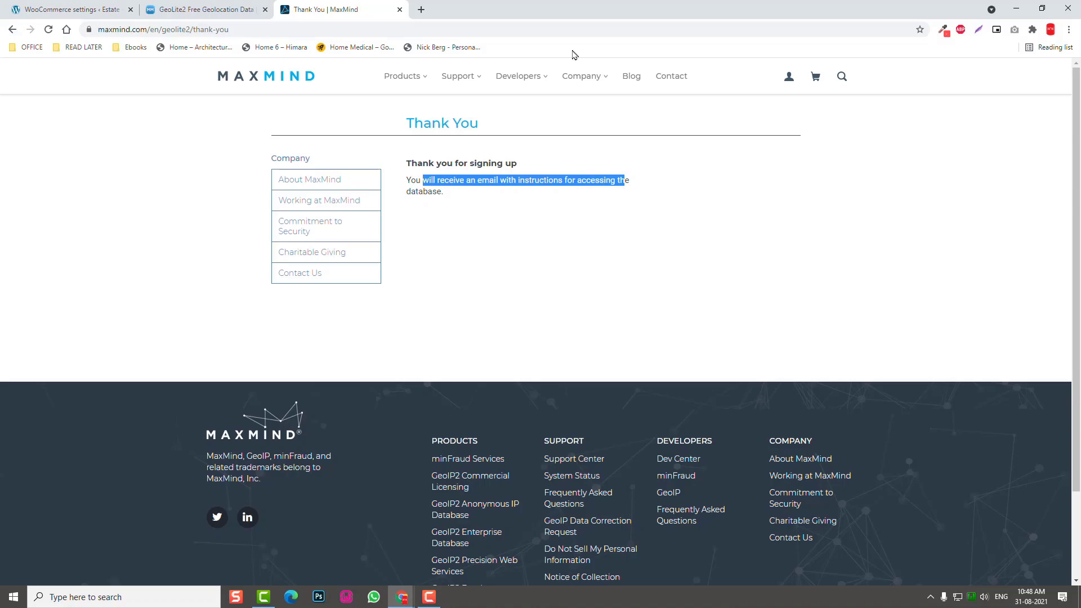
left_click(196, 9)
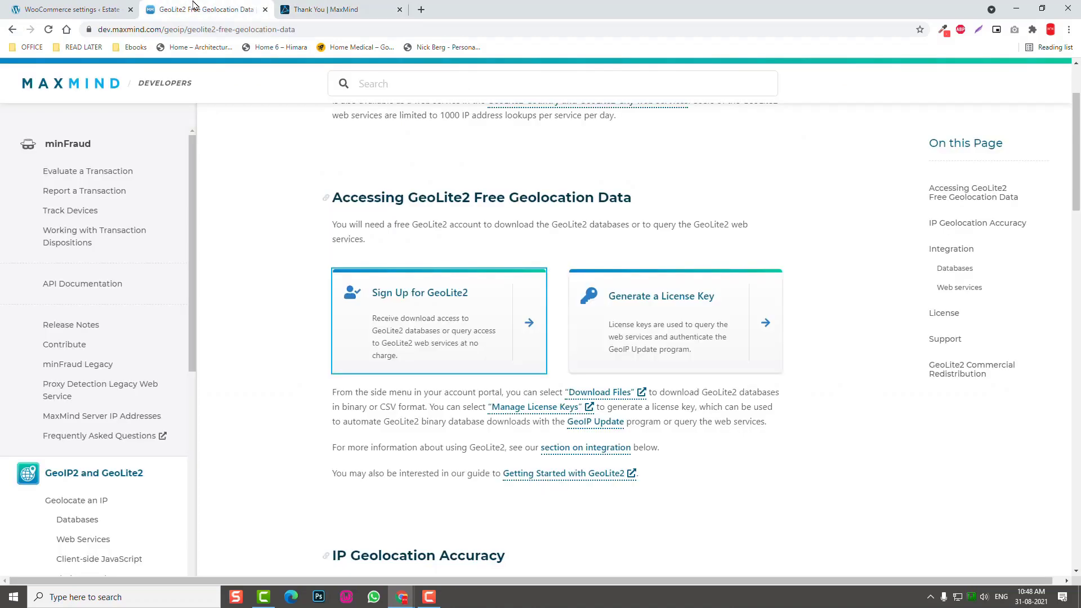
right_click(631, 297)
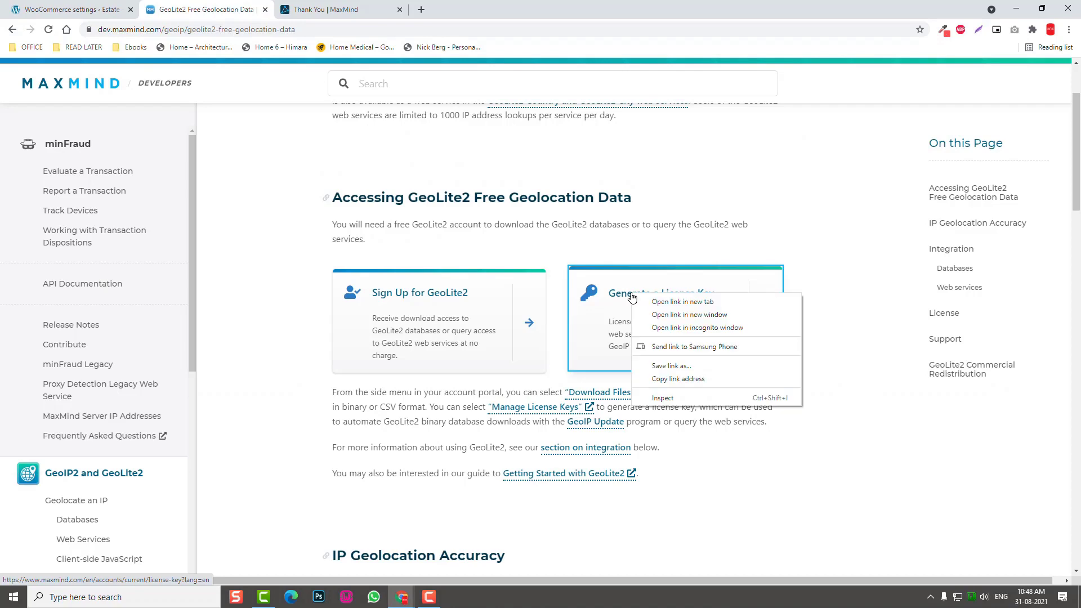
left_click(680, 306)
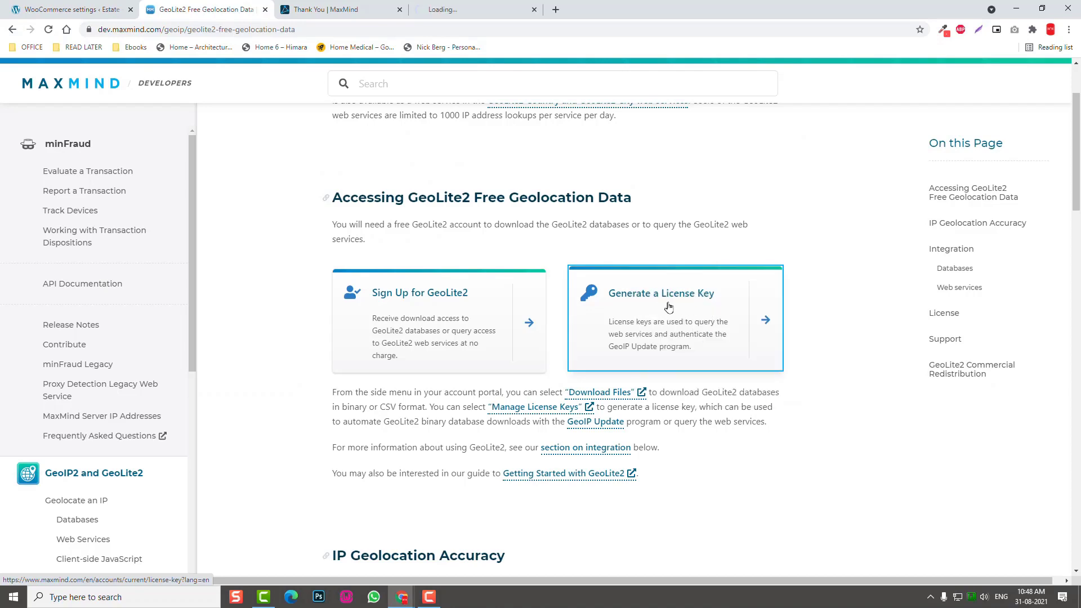
left_click(461, 9)
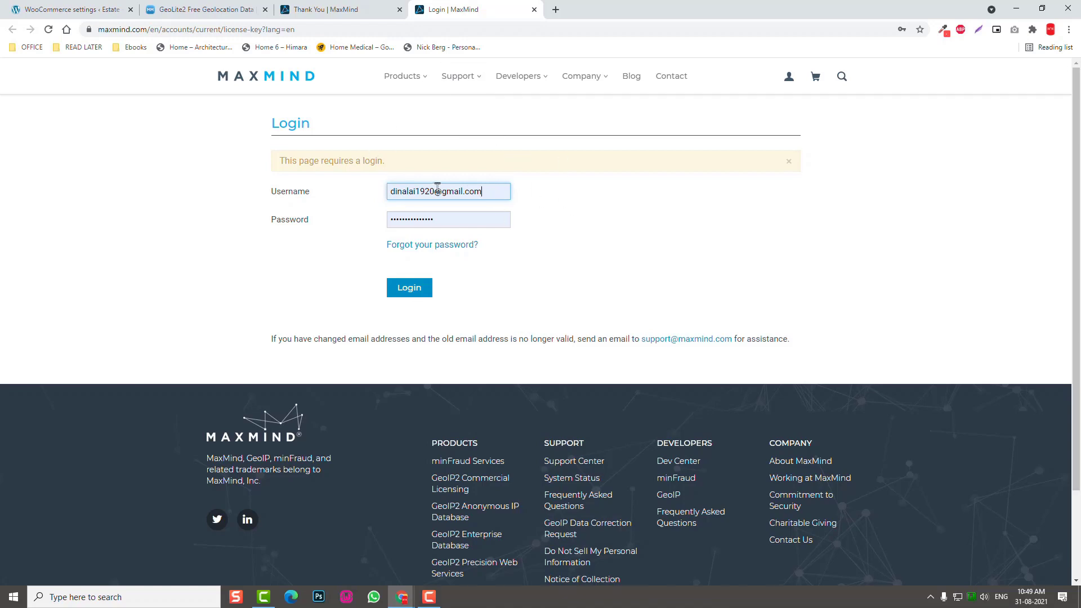
Log in to MaxMind with the autofilled credentials to reach the License Keys page.
left_click(340, 8)
left_click(499, 198)
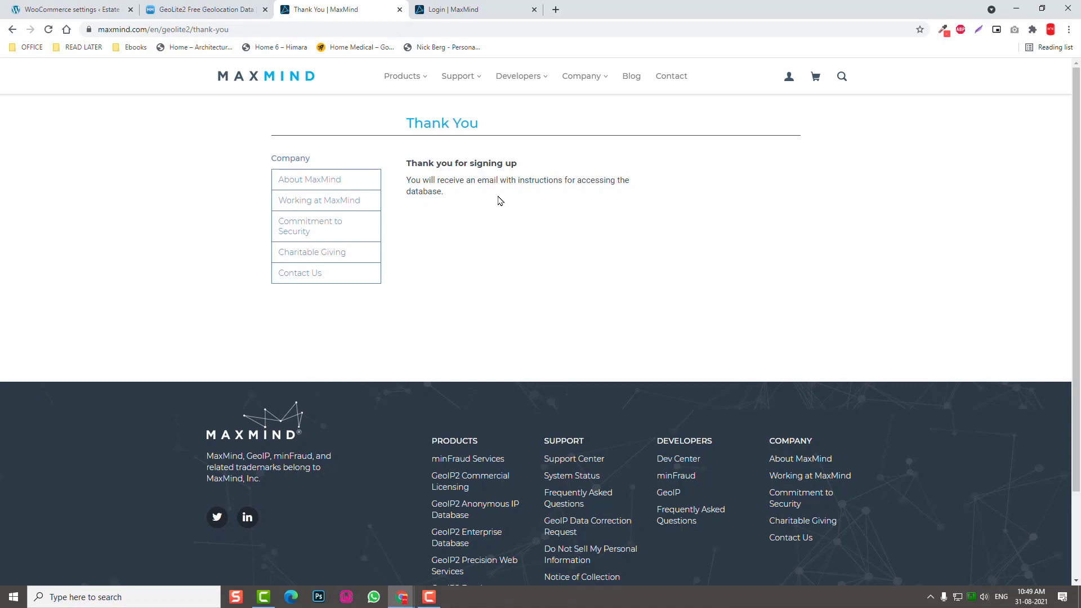
left_click(482, 8)
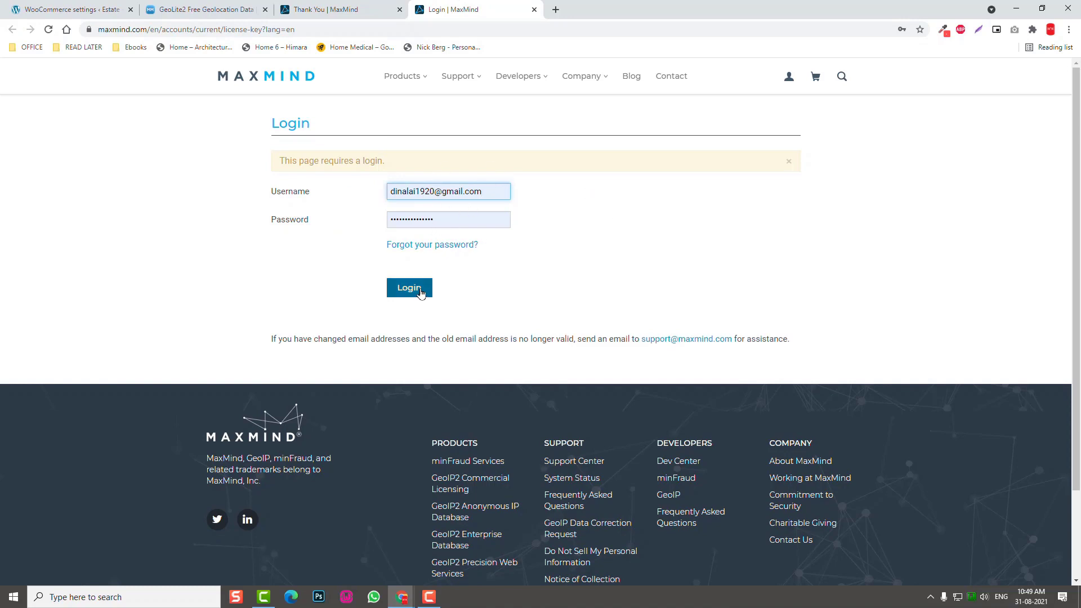
left_click(420, 292)
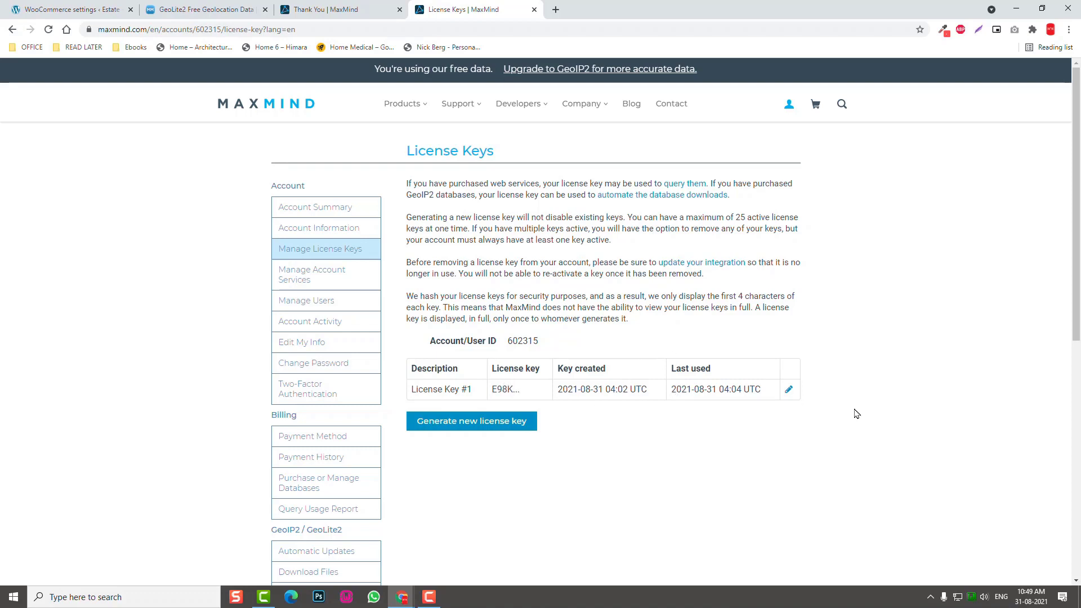
Generate License Key #2 with No for GeoIP Update, copy it, and go back to WooCommerce.
left_click(789, 391)
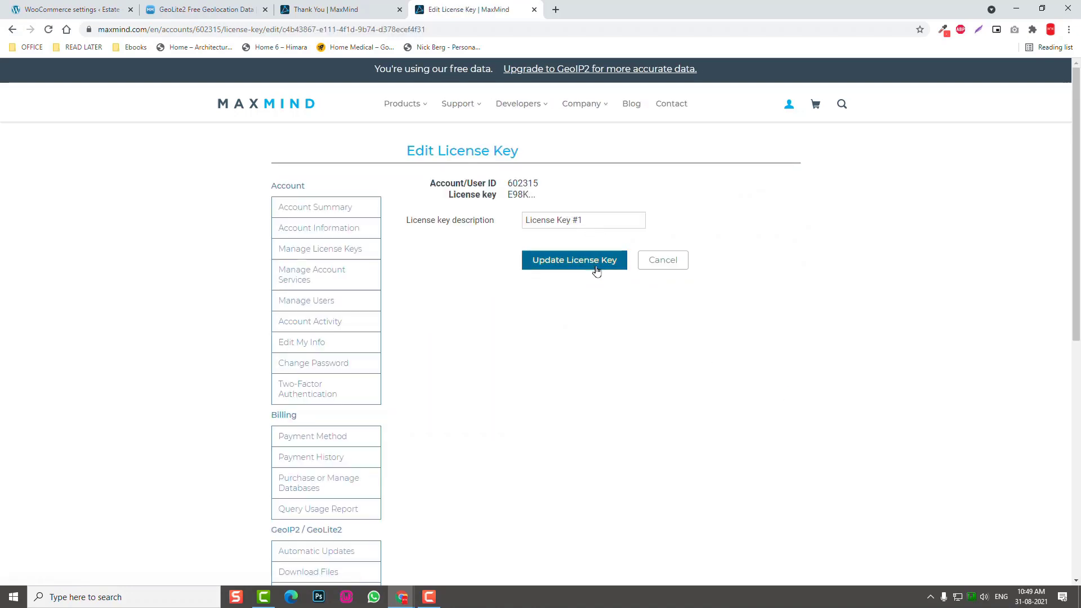
left_click(663, 267)
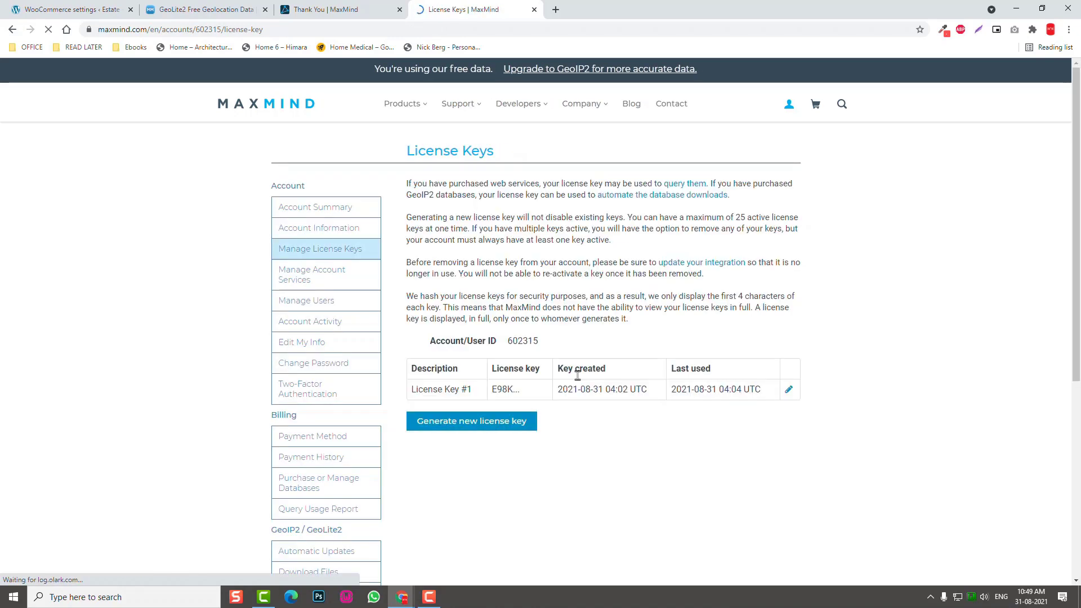
left_click(482, 428)
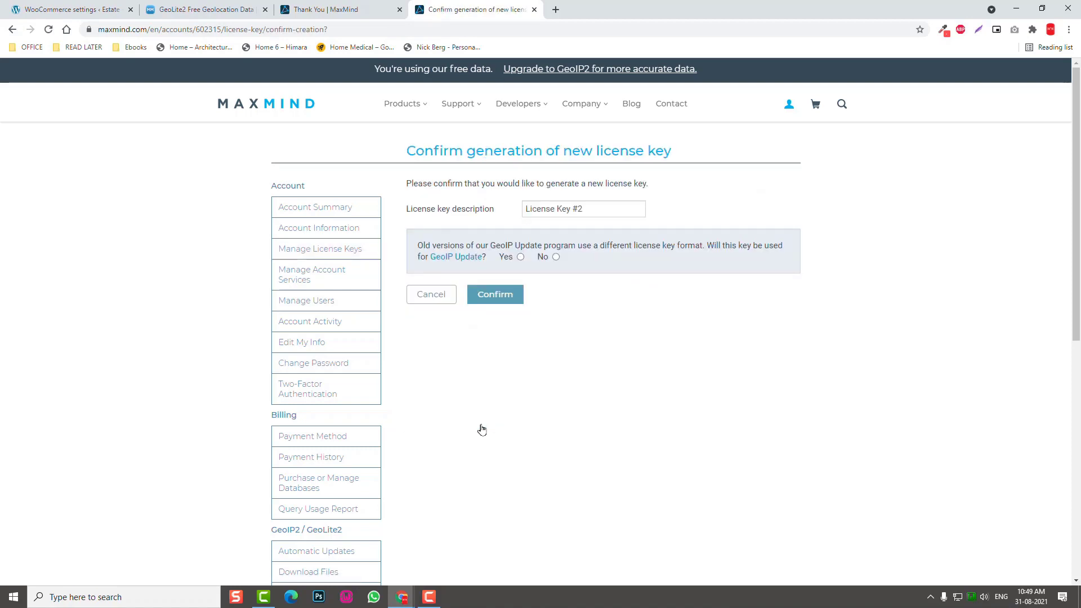
left_click(556, 257)
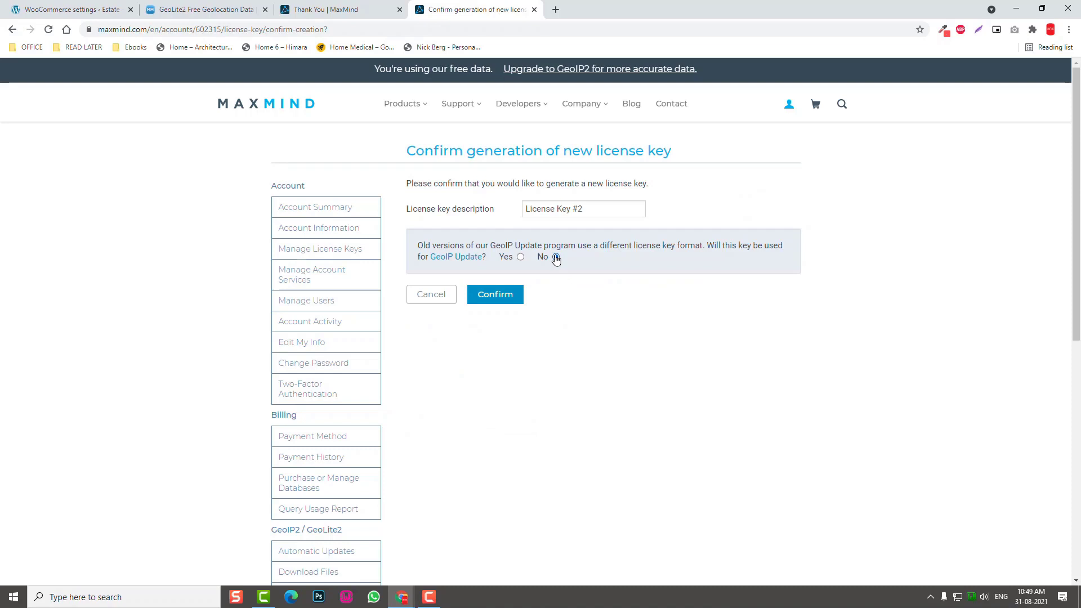
left_click(517, 297)
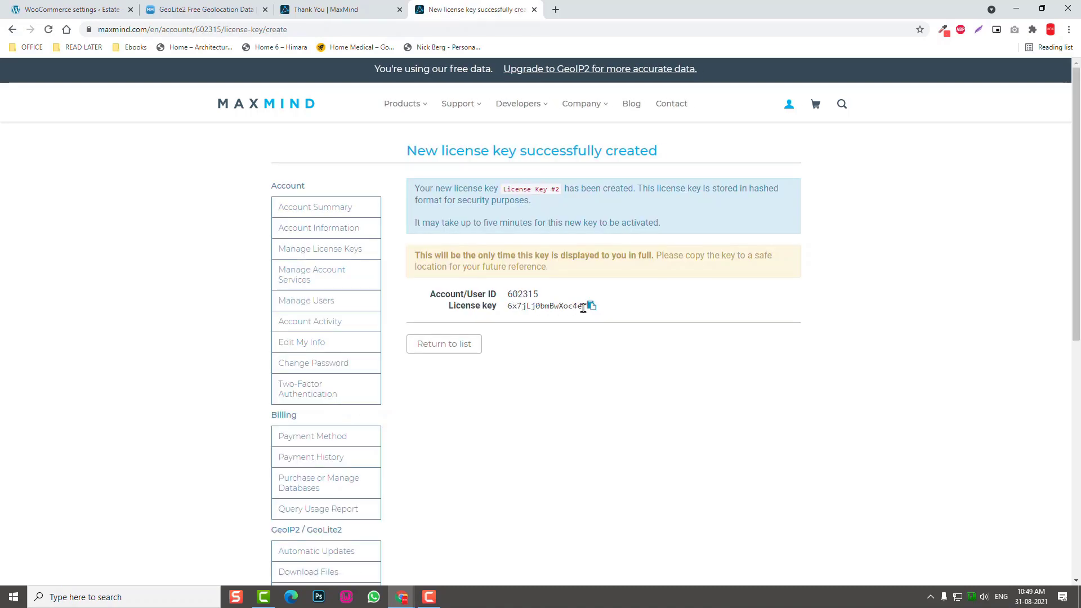
left_click(591, 307)
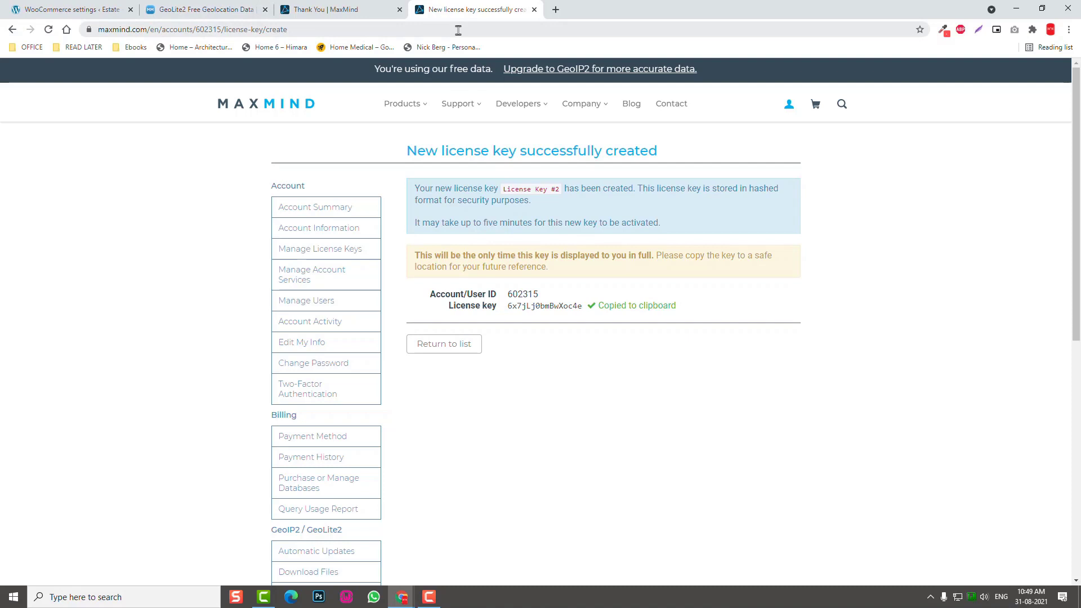
left_click(51, 4)
Paste the copied key into MaxMind License Key and save; WooCommerce rejects it as invalid.
left_click(309, 418)
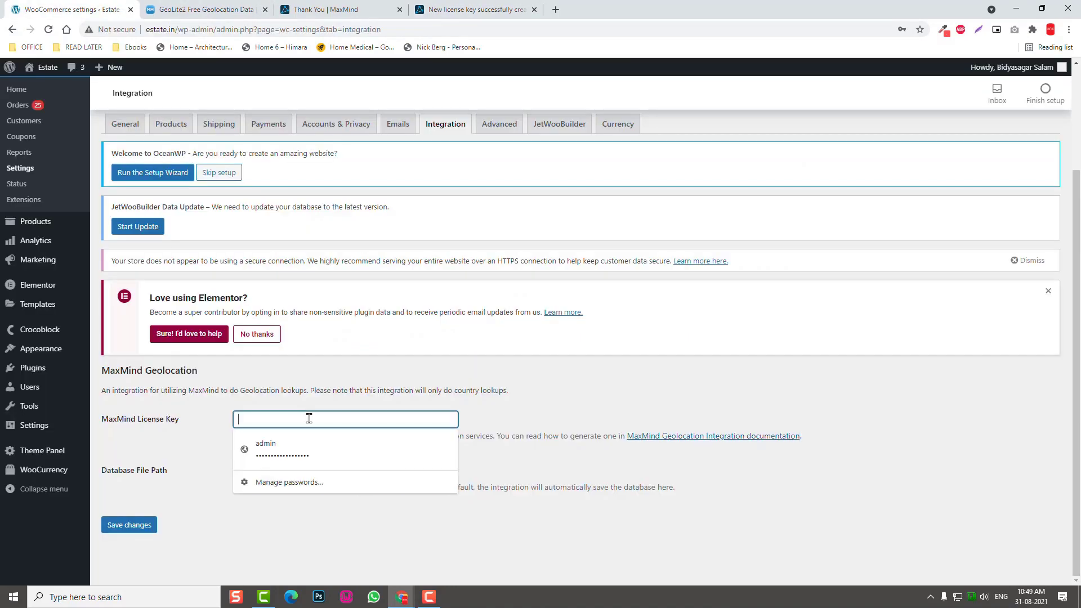
key("ctrl+v")
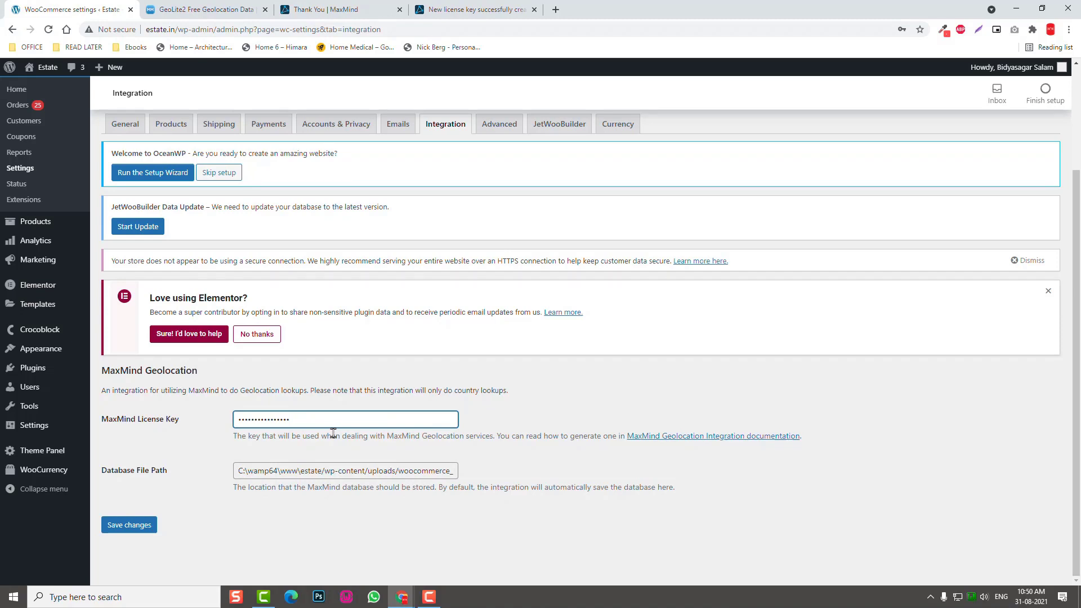
left_click(140, 531)
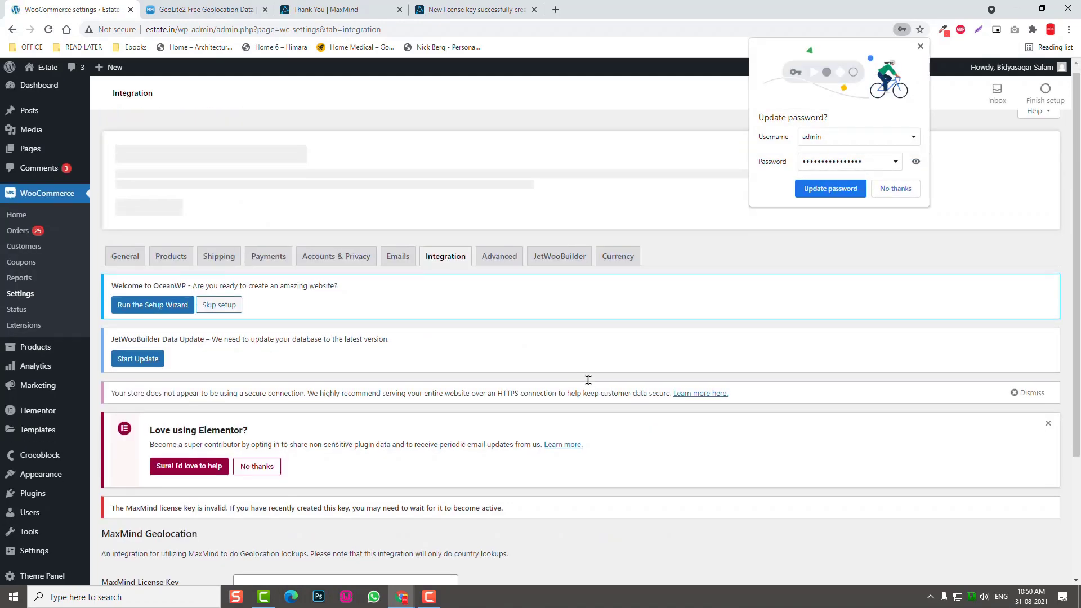
scroll(339, 399, "down", 3)
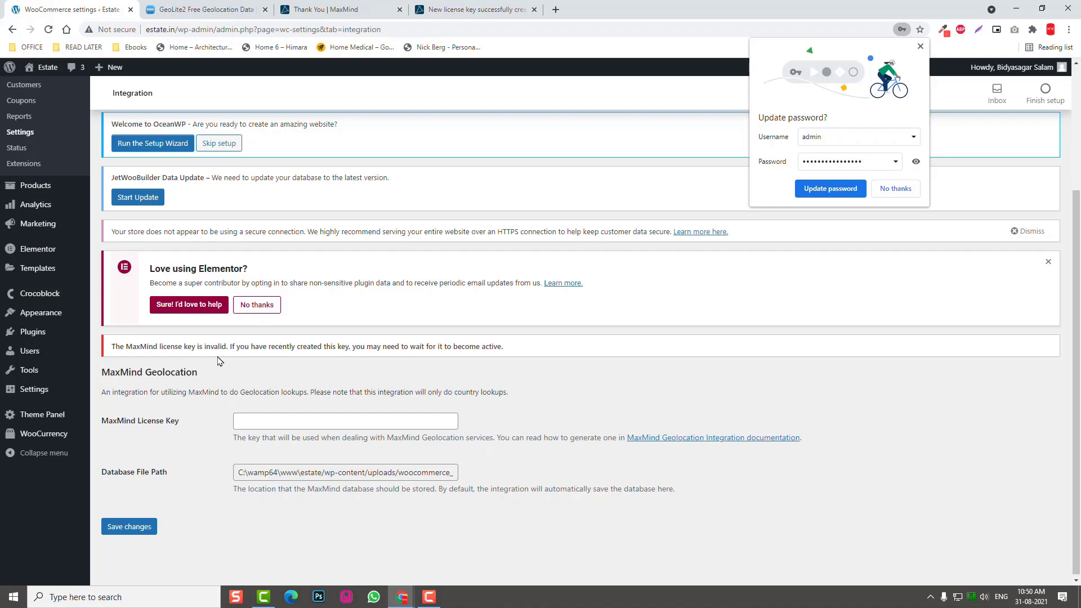
left_click(896, 189)
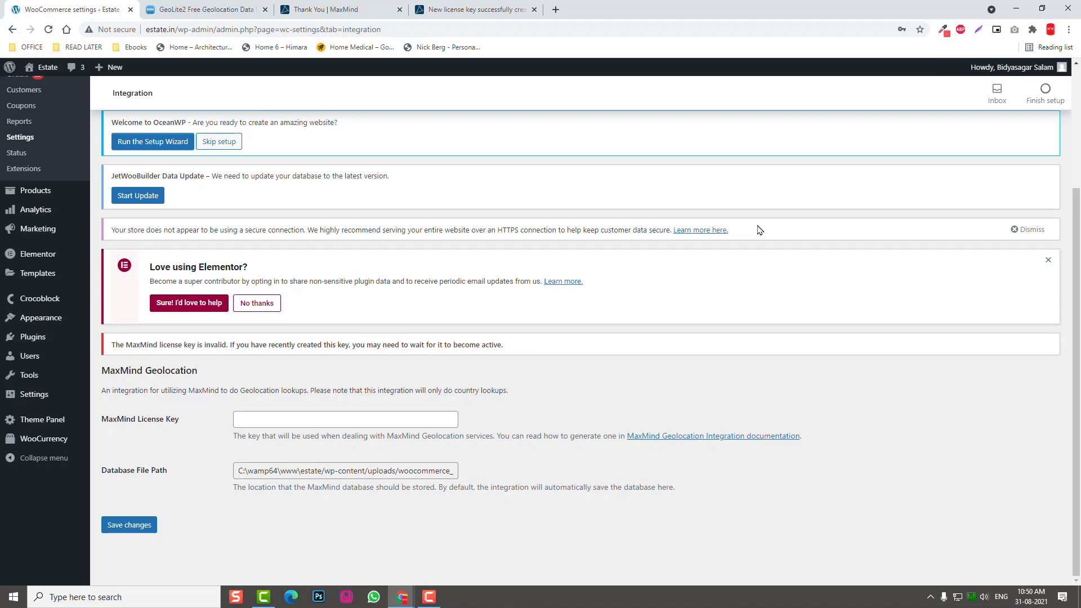
scroll(765, 309, "up", 1)
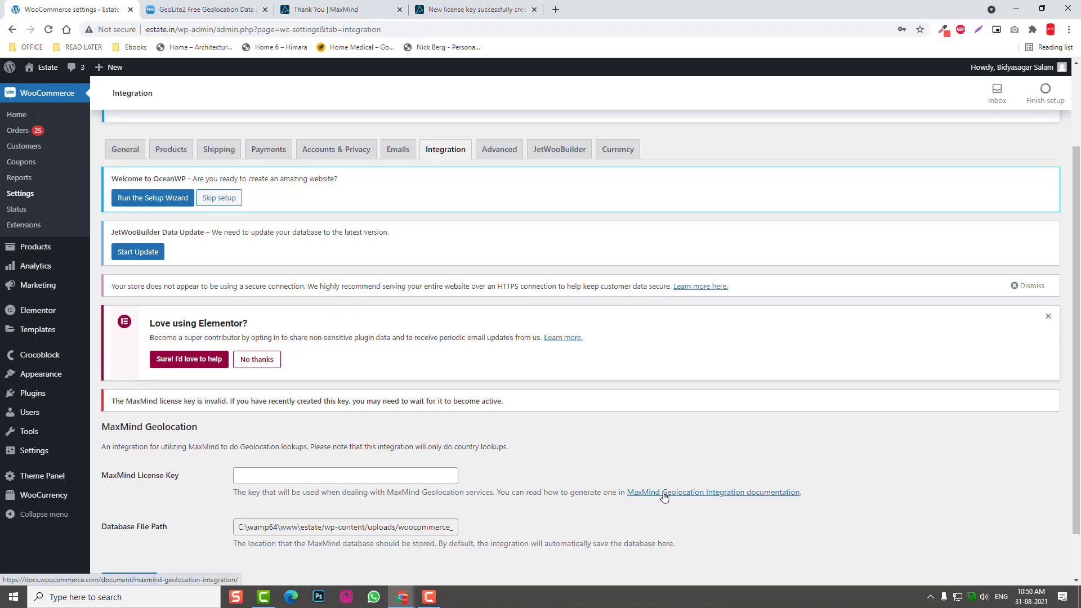
Look over the License Key #2 confirmation page, then go back to the GeoLite2 Free Geolocation Data page.
left_click(209, 9)
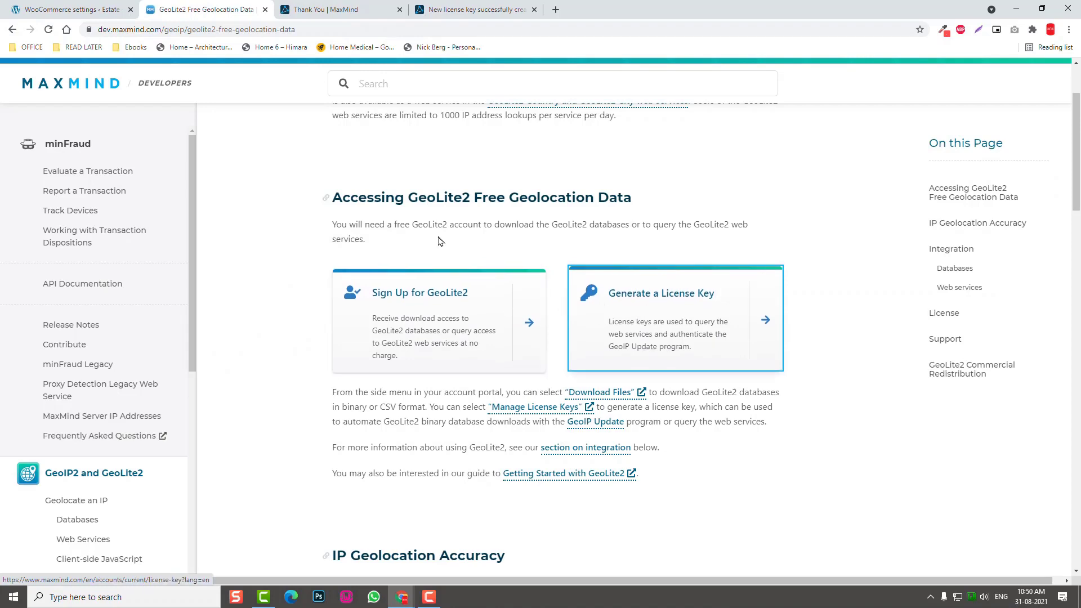
left_click(481, 8)
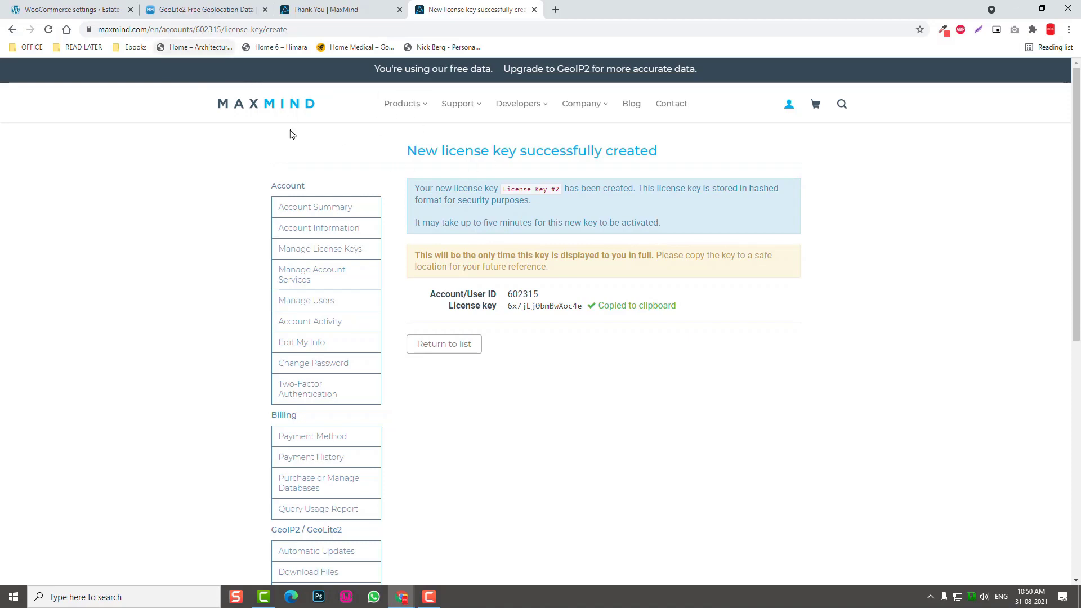
scroll(374, 462, "down", 3)
scroll(407, 496, "up", 3)
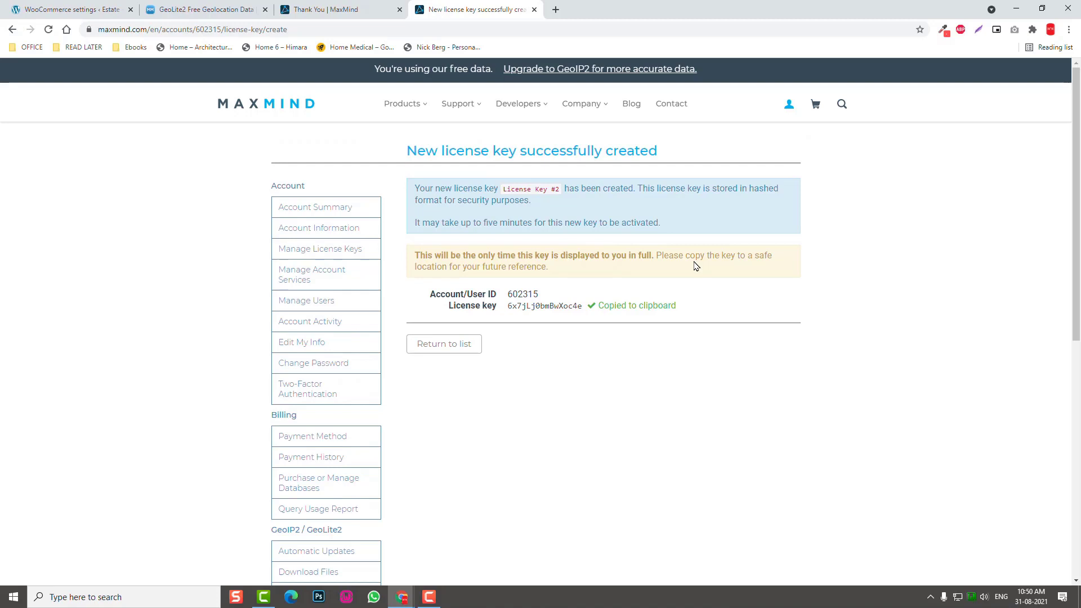
left_click(204, 9)
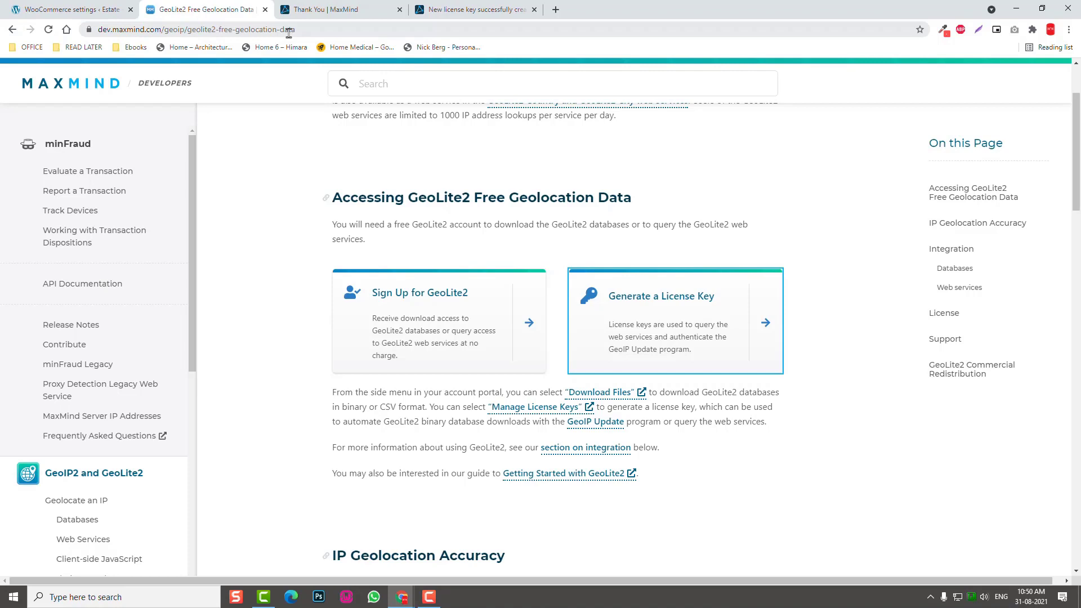
Paste the license key into MaxMind License Key again, save, and decline Chrome's password prompt.
left_click(60, 8)
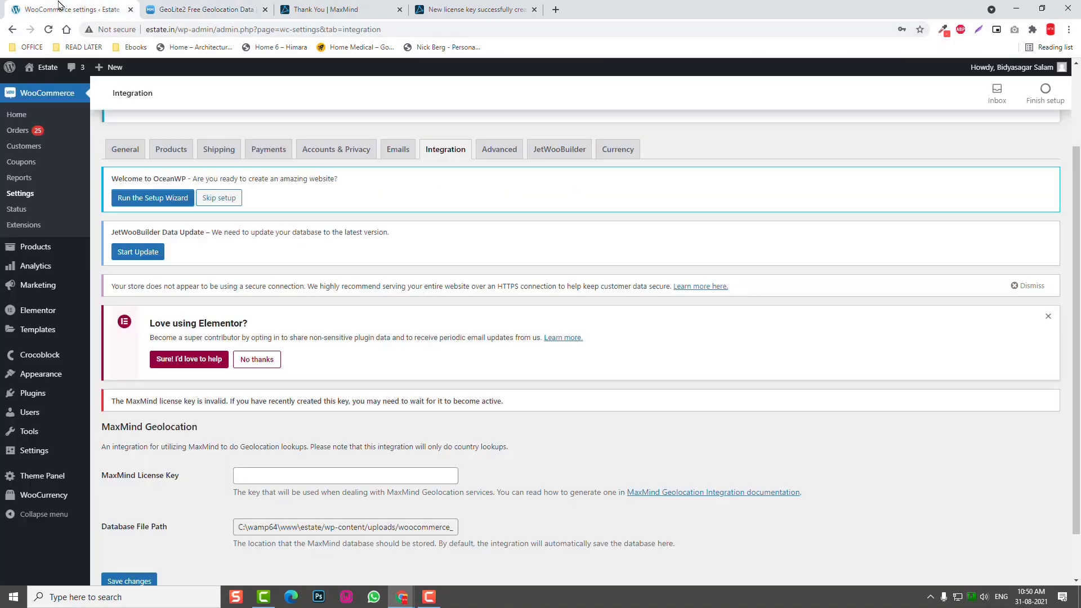
left_click(369, 475)
key("ctrl+v")
scroll(228, 493, "down", 1)
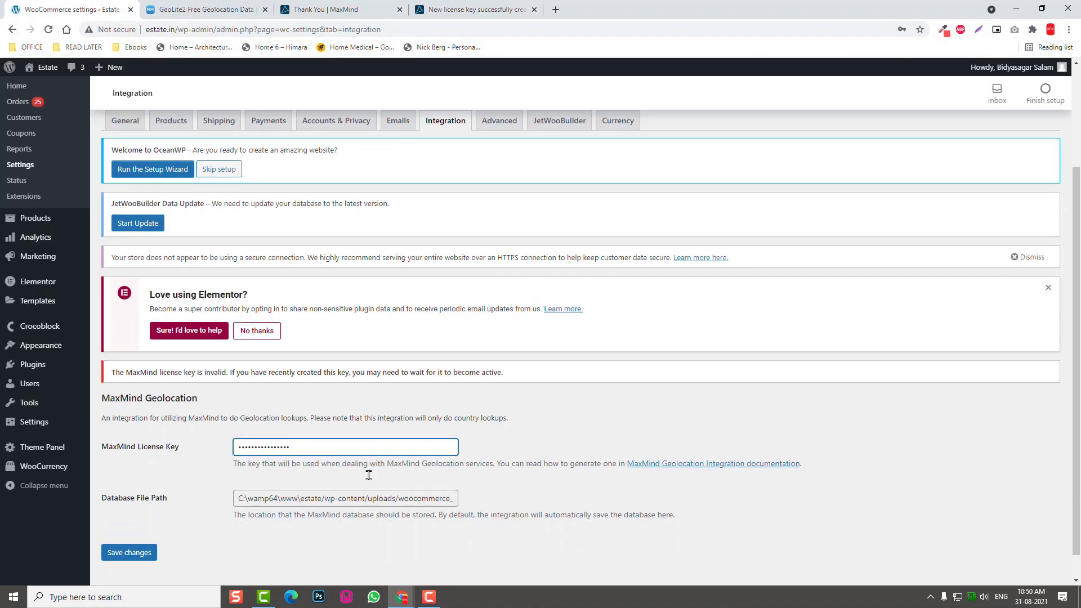
left_click(148, 526)
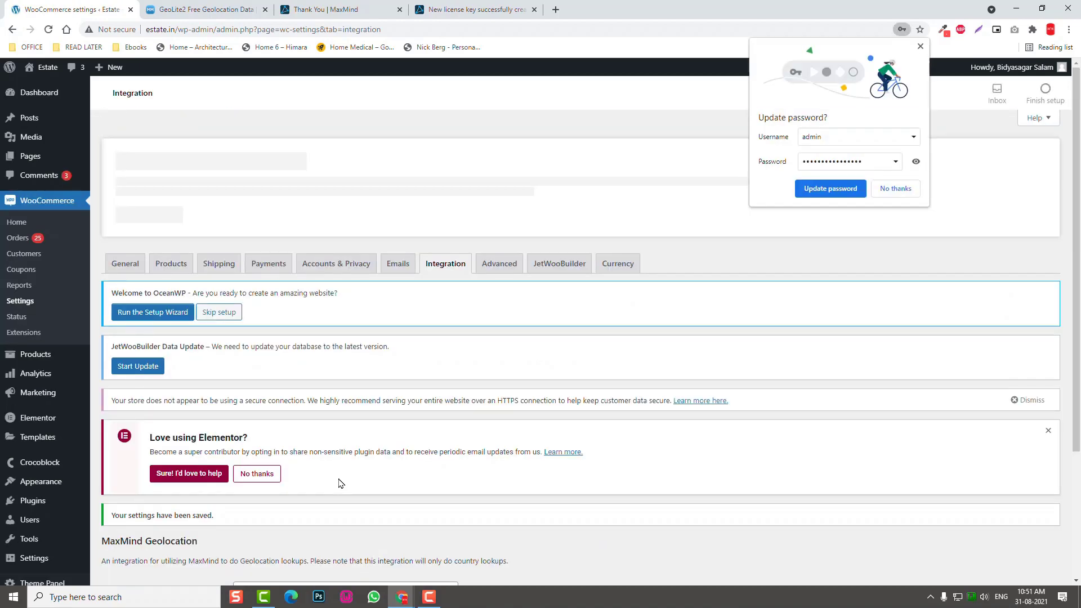
scroll(340, 483, "down", 2)
left_click(895, 188)
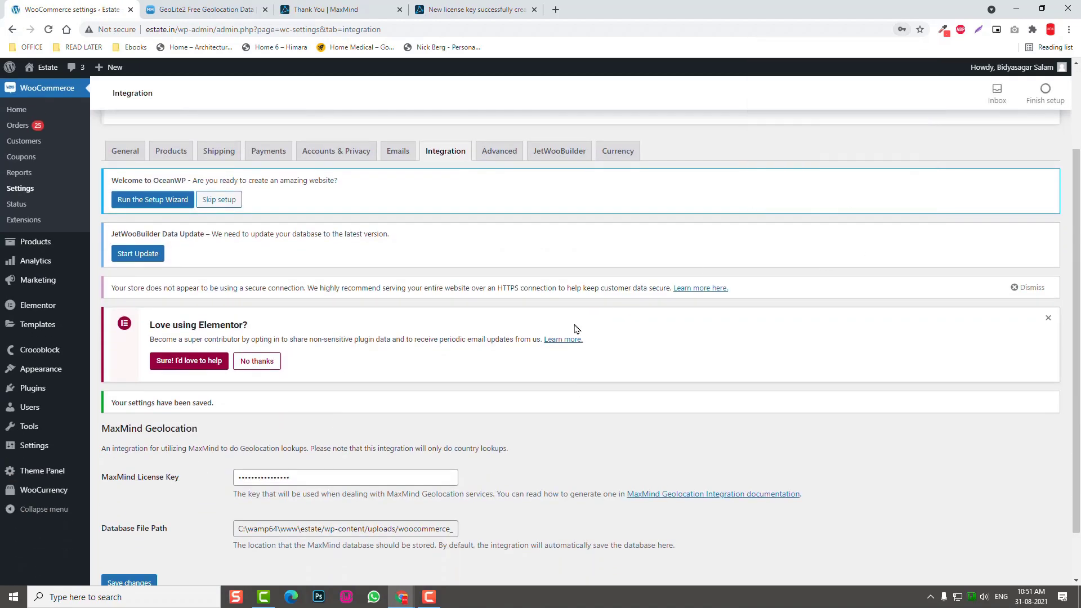
scroll(575, 329, "down", 1)
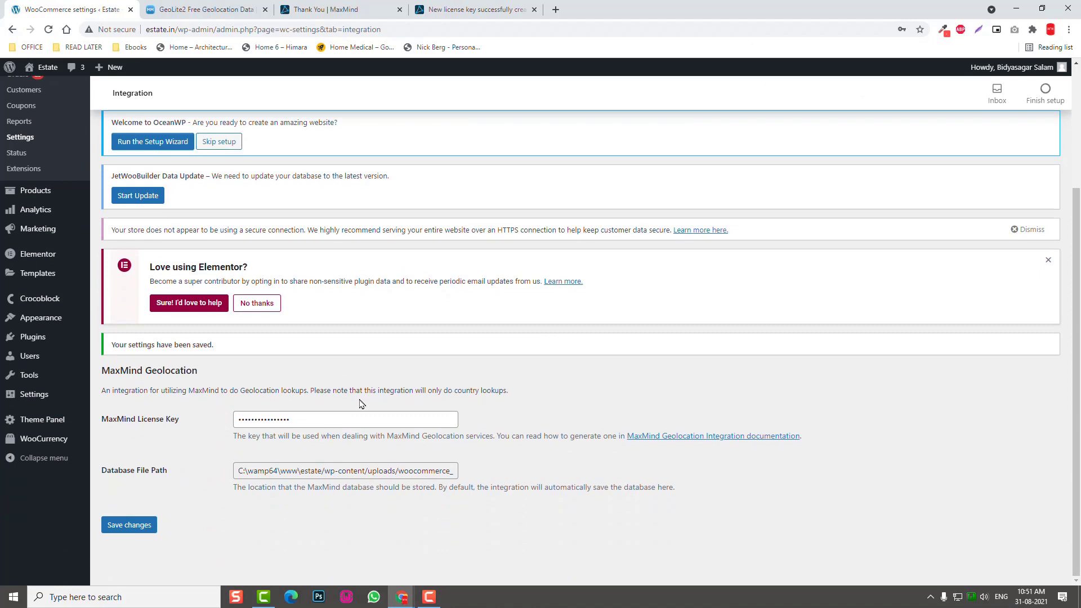